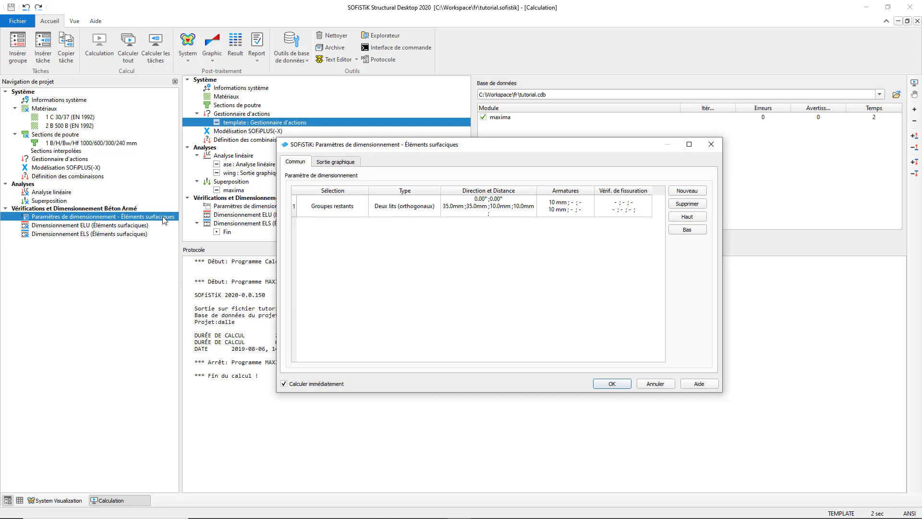
Review the reinforcement type options and the Direction et Distance settings of the Groupes restants row.
{"action": "left_click", "coordinate": [426, 210]}
{"action": "left_click", "coordinate": [435, 207]}
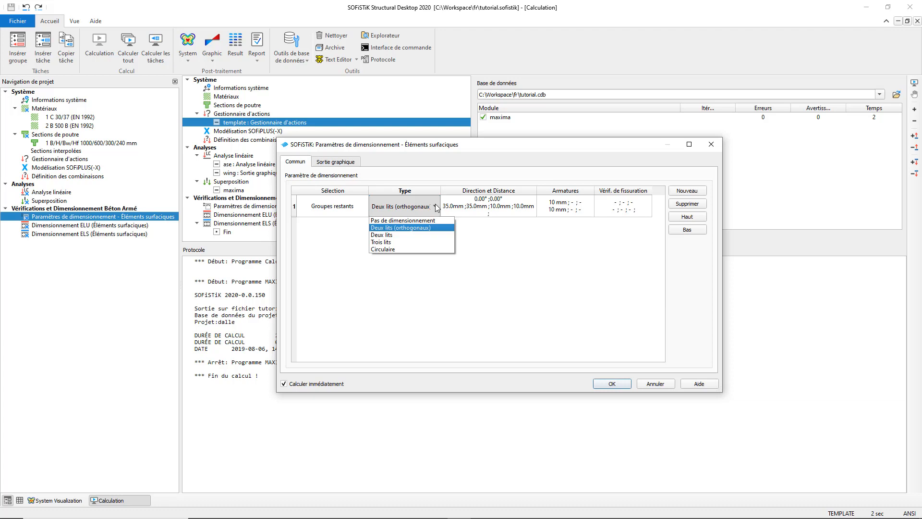
{"action": "left_click", "coordinate": [436, 208]}
{"action": "left_click", "coordinate": [454, 207]}
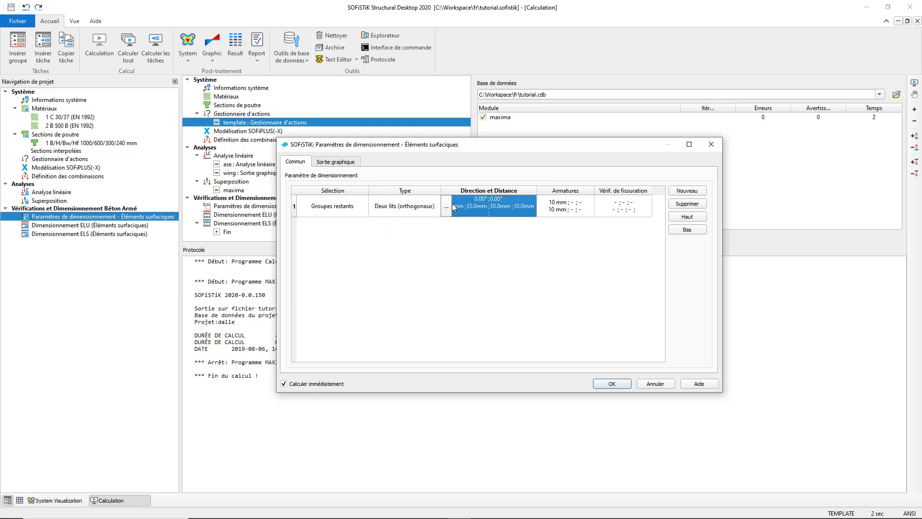
{"action": "left_click", "coordinate": [446, 207]}
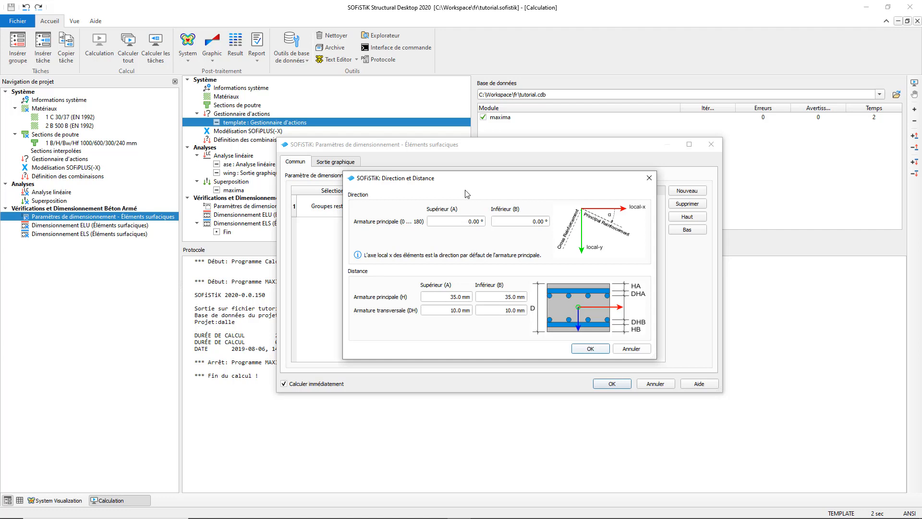
{"action": "left_click", "coordinate": [591, 348]}
Calculate the upper main reinforcement minimum for Groupes restants from 10 mm bars at 150 mm spacing.
{"action": "left_click", "coordinate": [553, 209]}
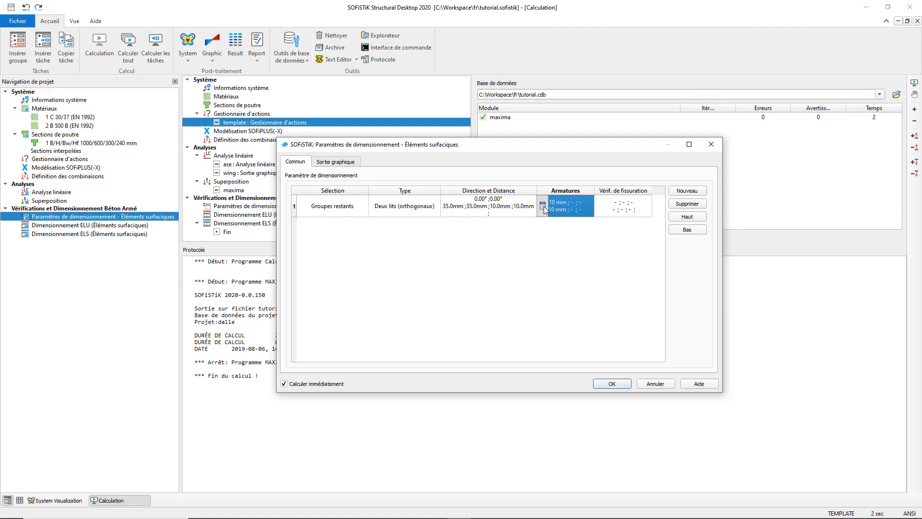
{"action": "left_click", "coordinate": [542, 206]}
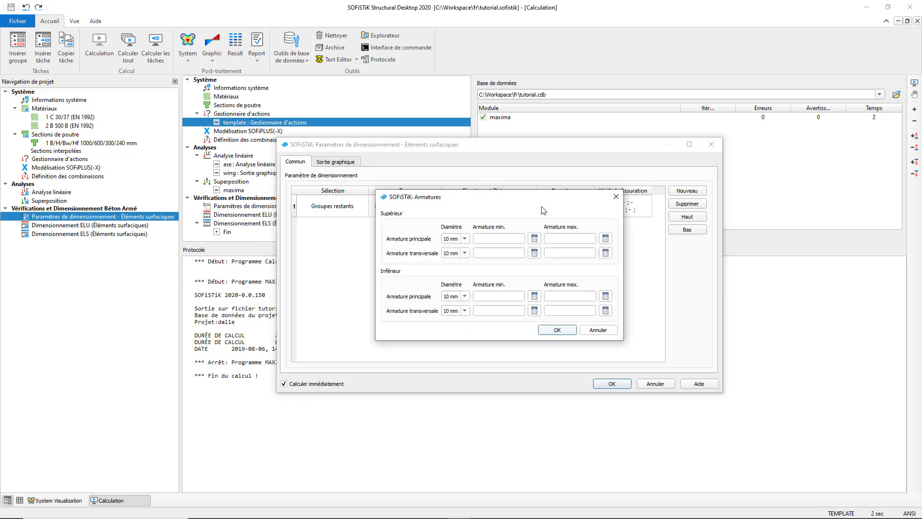
{"action": "left_click", "coordinate": [534, 238]}
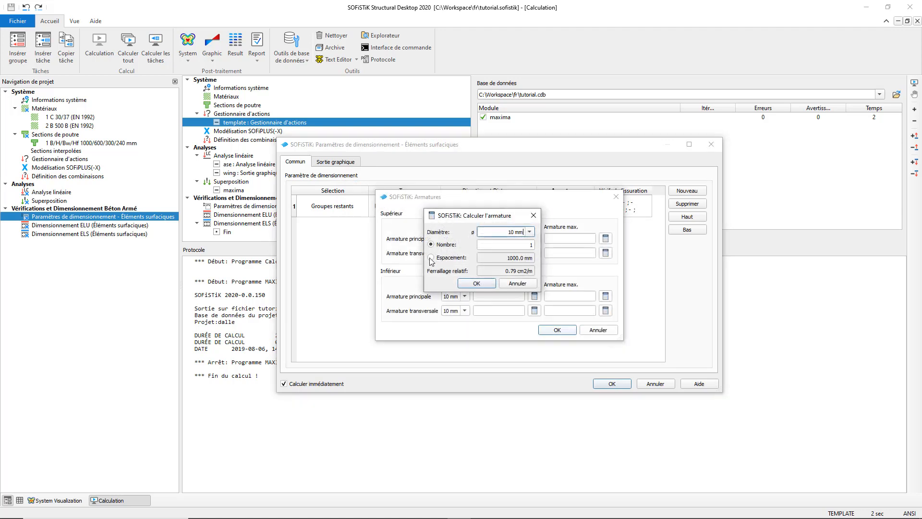
{"action": "left_click", "coordinate": [430, 257]}
{"action": "type", "text": "150"}
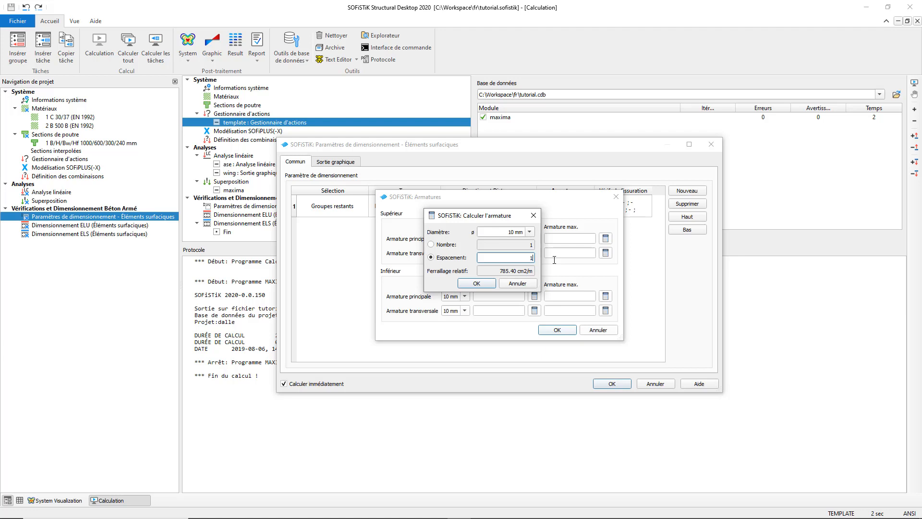
{"action": "left_click", "coordinate": [474, 284]}
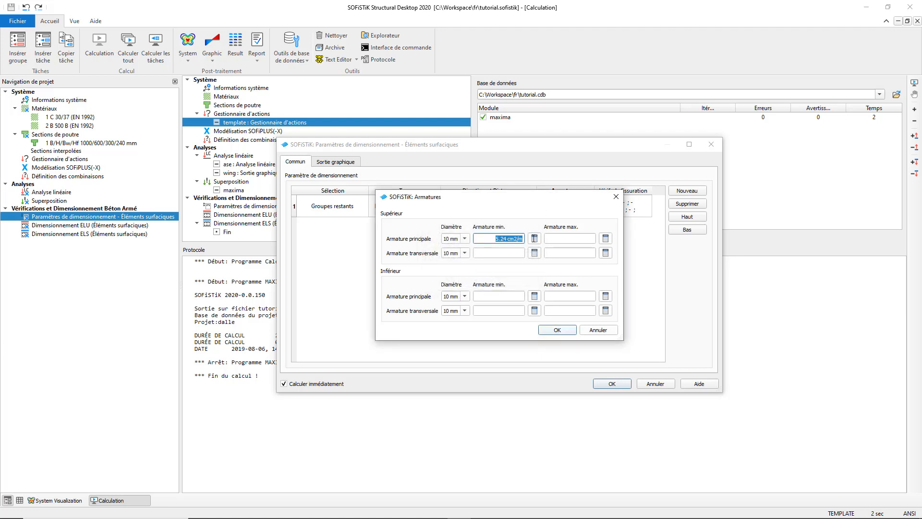
Set the minimum reinforcement to 5.24 cm2/m for the upper transverse, lower main and lower transverse layers.
{"action": "left_click", "coordinate": [500, 253]}
{"action": "type", "text": "5.24 cm2/m"}
{"action": "left_click", "coordinate": [500, 295]}
{"action": "type", "text": "5.24 cm2/m"}
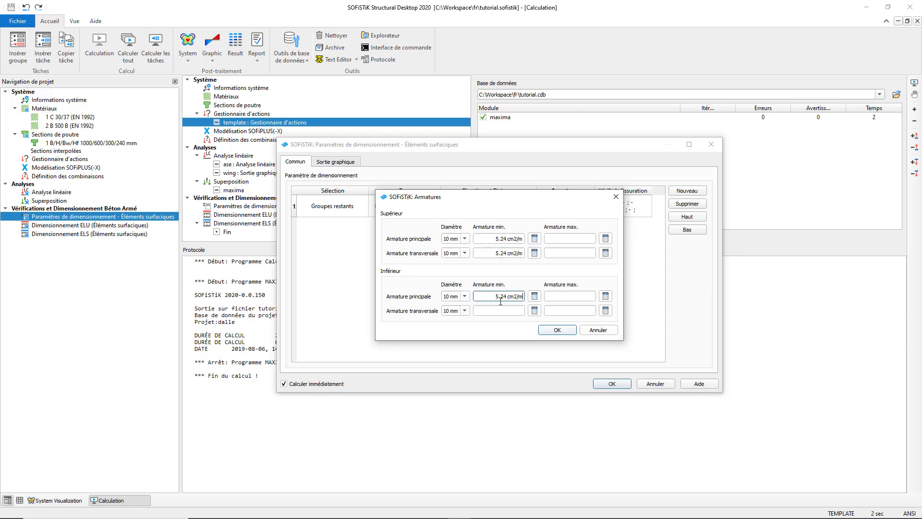
{"action": "left_click", "coordinate": [500, 311]}
{"action": "type", "text": "5.24 cm2/m"}
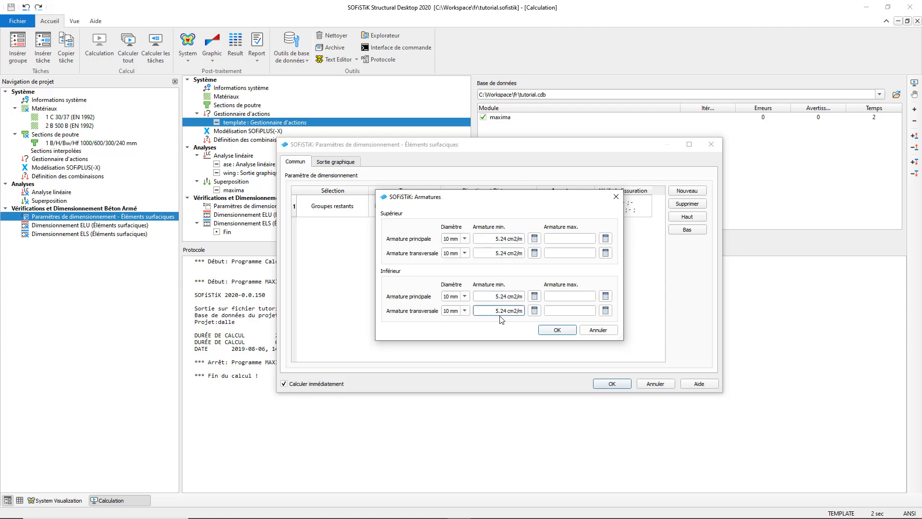
{"action": "left_click", "coordinate": [558, 330]}
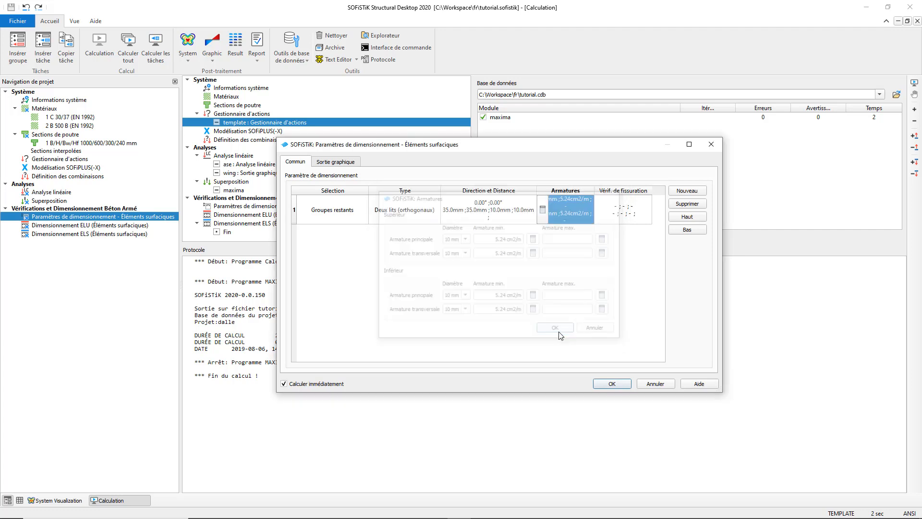
Set the crack width to 0.30 mm for the main and transverse reinforcement on both the upper and lower faces.
{"action": "left_click", "coordinate": [600, 210]}
{"action": "left_click", "coordinate": [600, 211]}
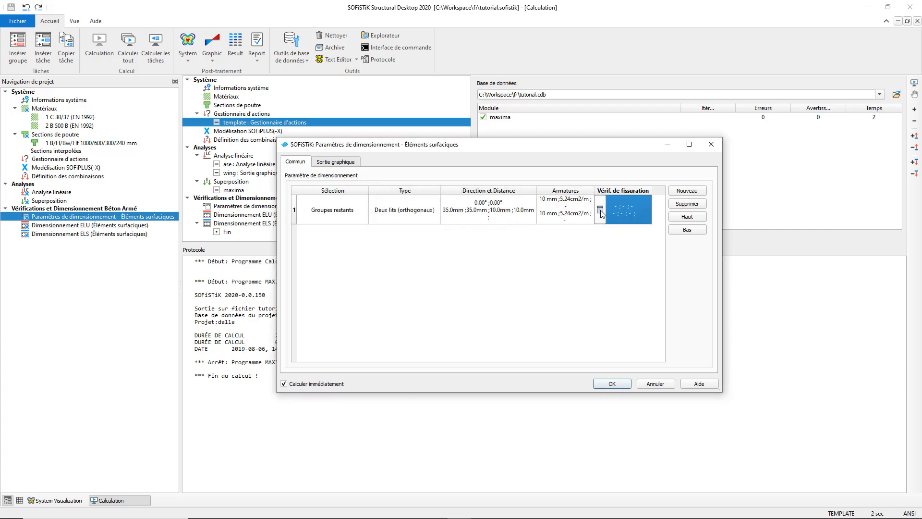
{"action": "left_click", "coordinate": [525, 225]}
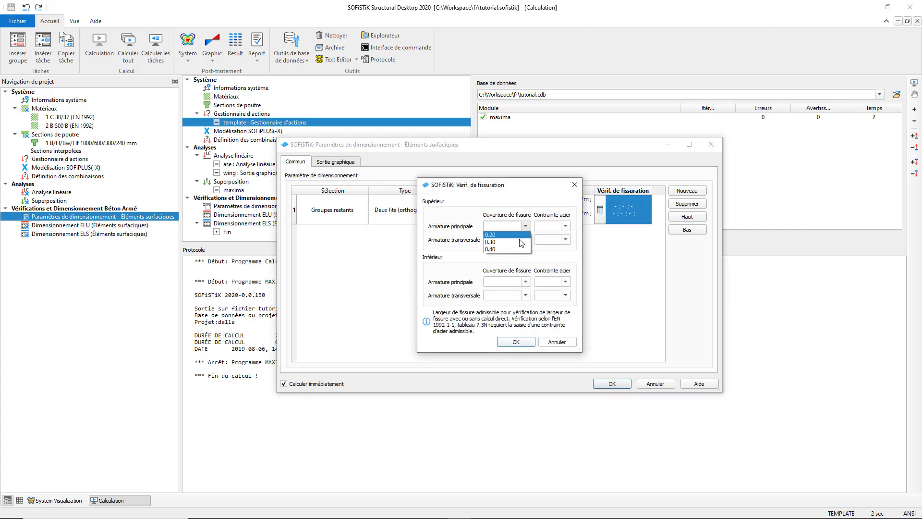
{"action": "left_click", "coordinate": [516, 242]}
{"action": "left_click", "coordinate": [525, 240]}
{"action": "left_click", "coordinate": [521, 255]}
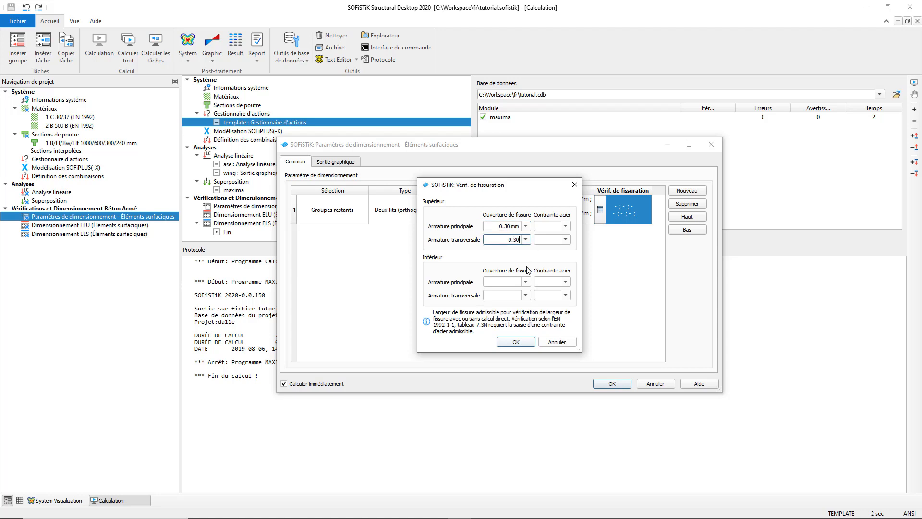
{"action": "left_click", "coordinate": [525, 281]}
{"action": "left_click", "coordinate": [519, 297]}
{"action": "left_click", "coordinate": [525, 295]}
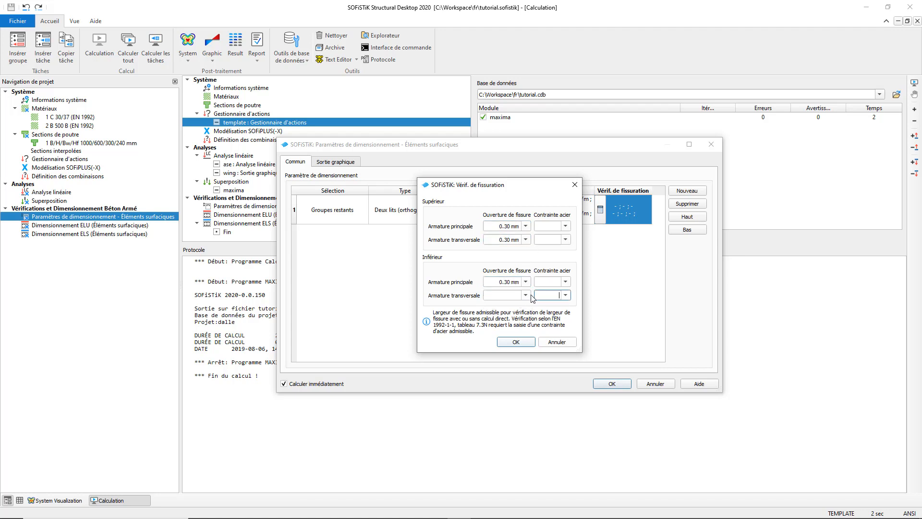
{"action": "left_click", "coordinate": [520, 310]}
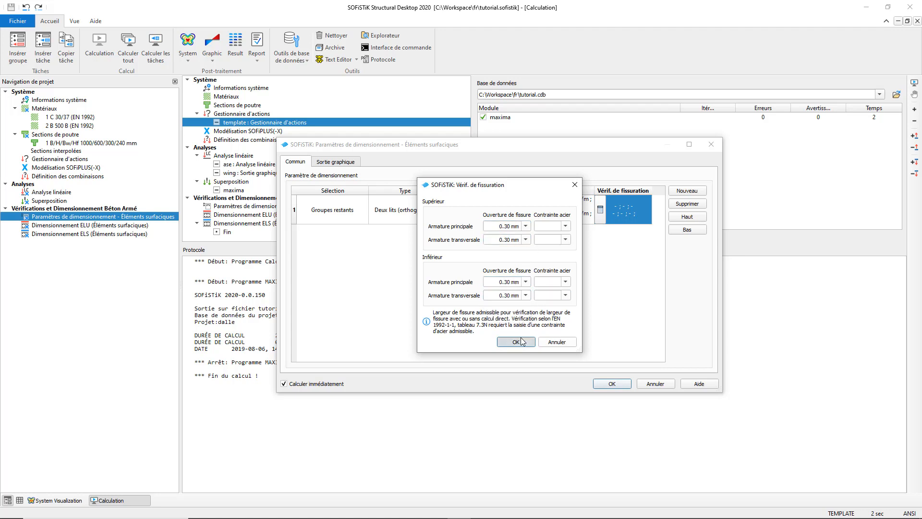
{"action": "left_click", "coordinate": [518, 341]}
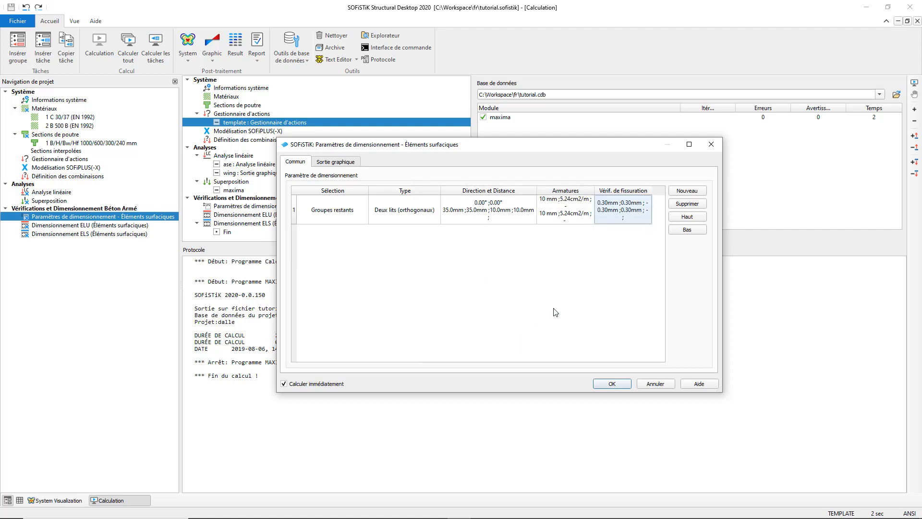
Add a second design parameter row for group 1 with the reinforcement type Deux lits.
{"action": "left_click", "coordinate": [676, 194]}
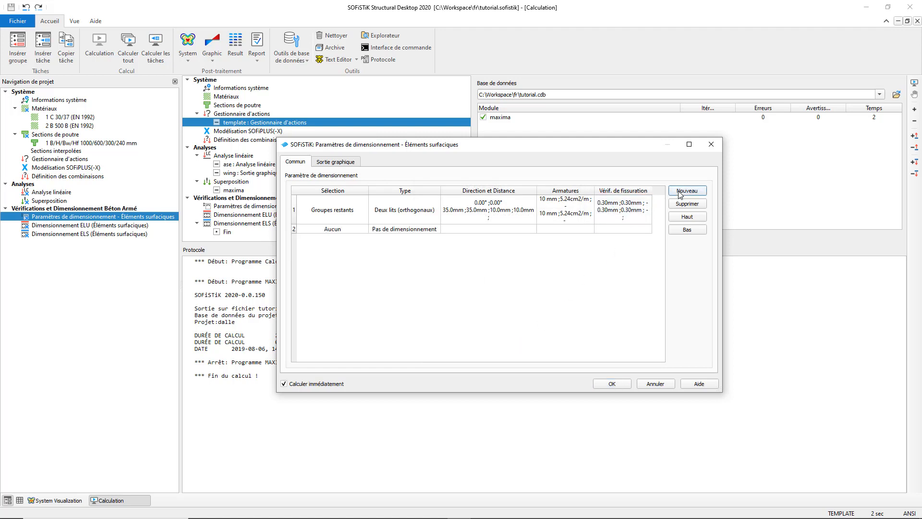
{"action": "left_click", "coordinate": [306, 231]}
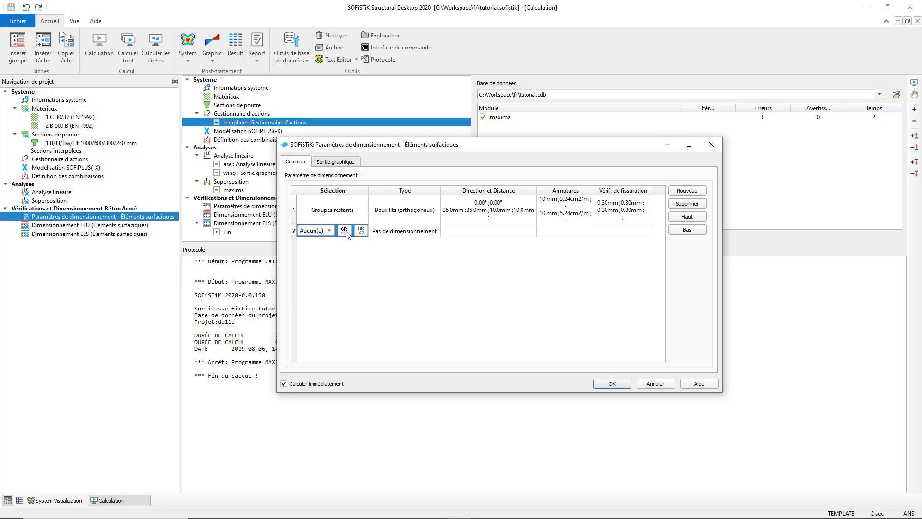
{"action": "left_click", "coordinate": [344, 230]}
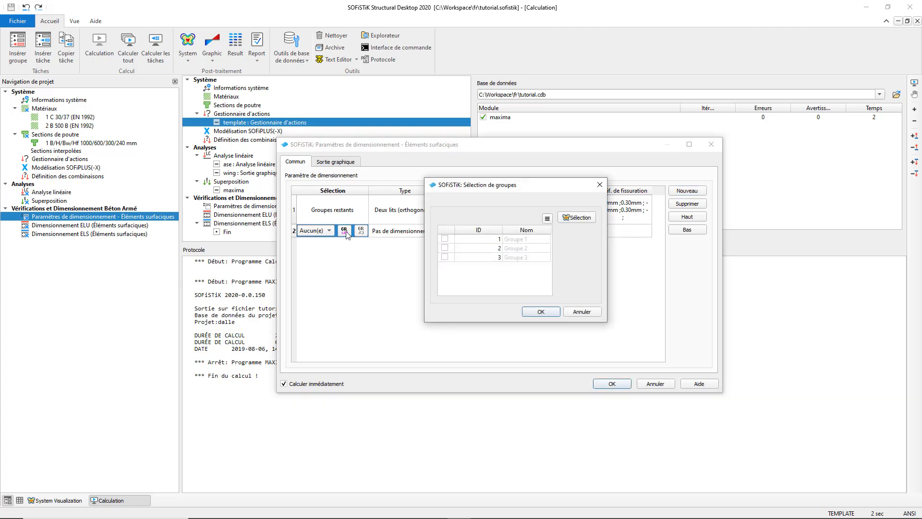
{"action": "left_click", "coordinate": [445, 240]}
{"action": "left_click", "coordinate": [540, 312]}
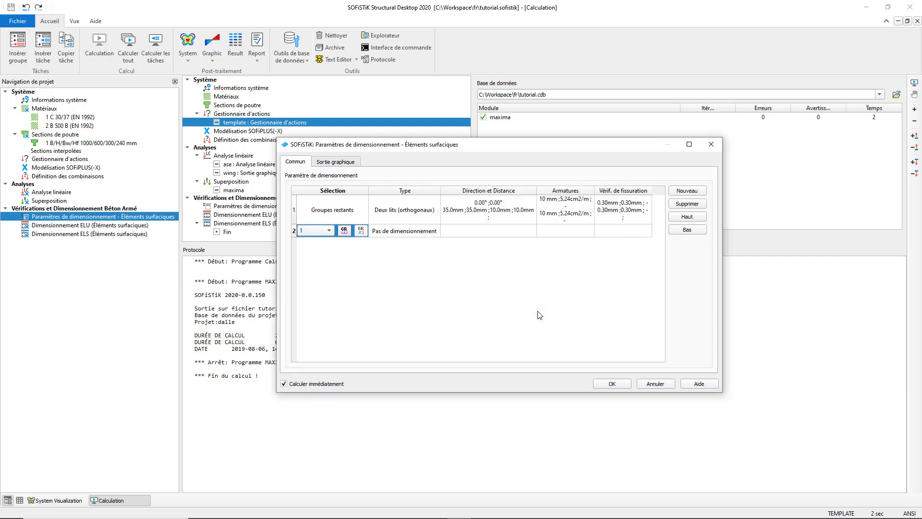
{"action": "left_click", "coordinate": [436, 231]}
{"action": "left_click", "coordinate": [436, 231]}
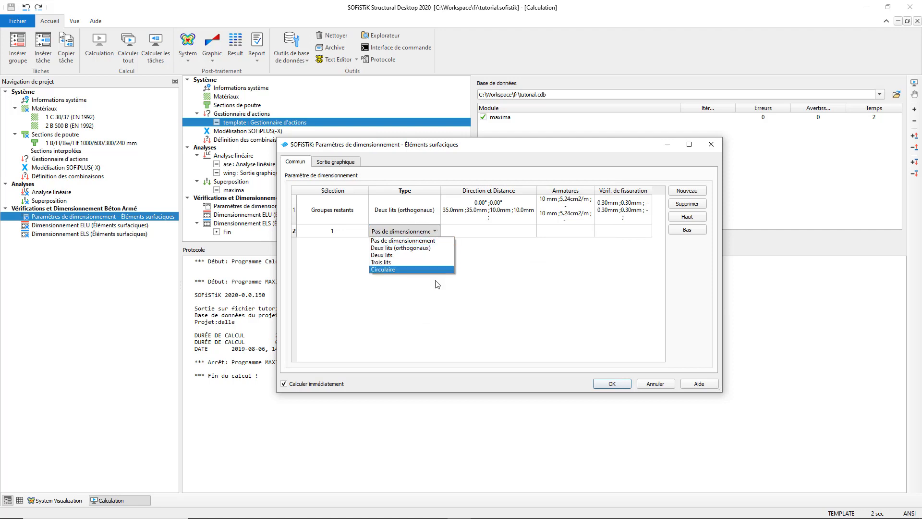
{"action": "left_click", "coordinate": [435, 259]}
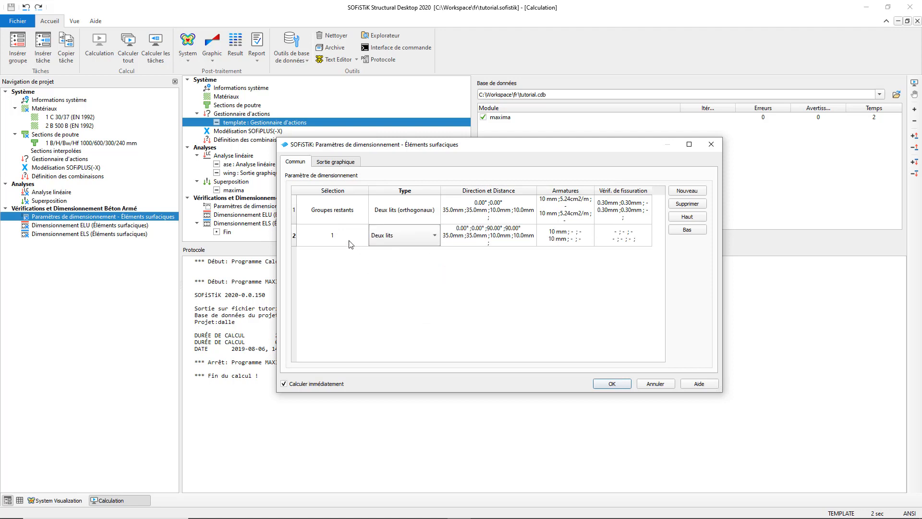
Delete the group 1 row and apply the surface element design parameters with immediate calculation.
{"action": "left_click", "coordinate": [310, 239]}
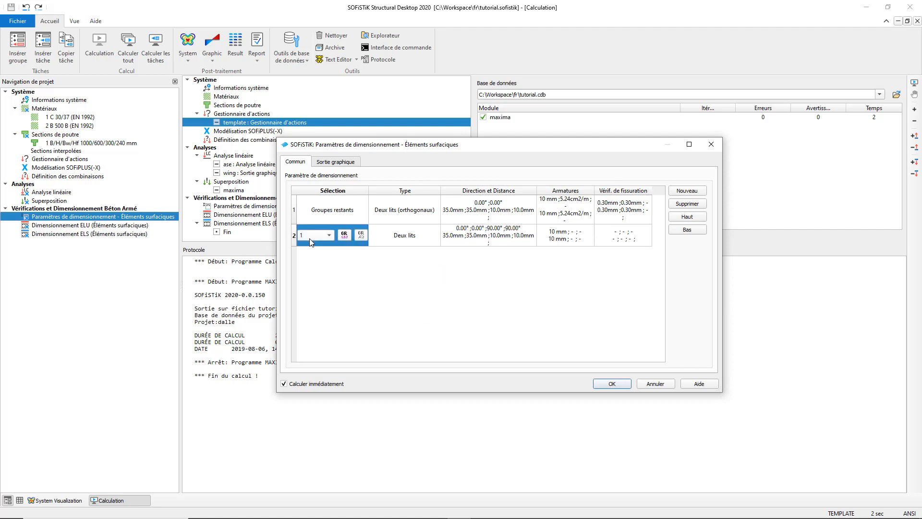
{"action": "left_click", "coordinate": [692, 206]}
{"action": "left_click", "coordinate": [599, 239]}
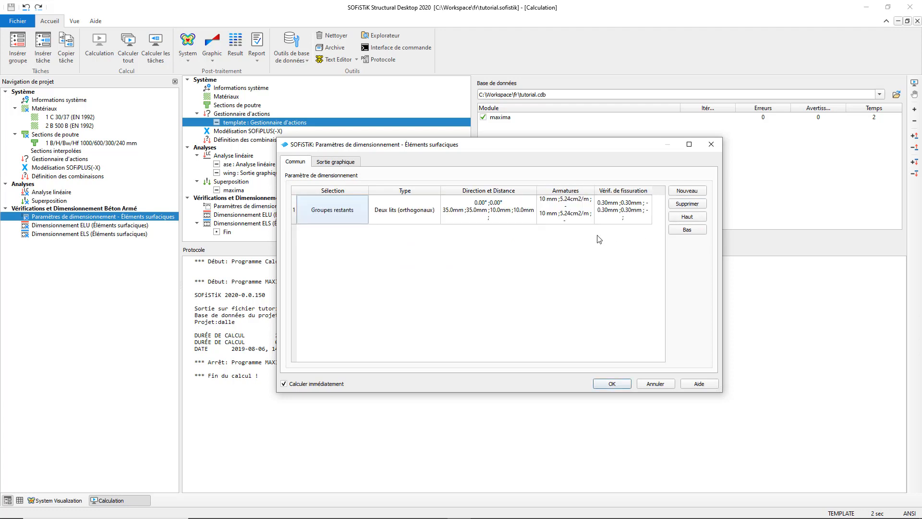
{"action": "left_click", "coordinate": [624, 383]}
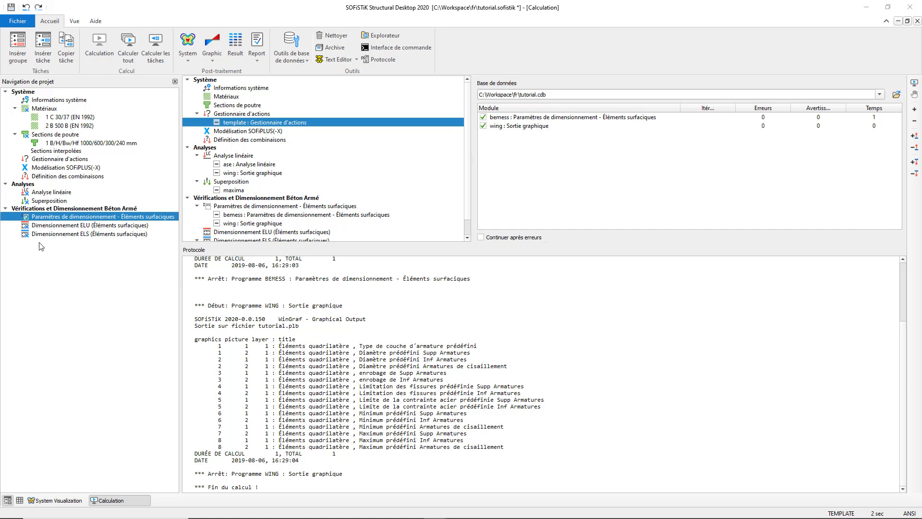
Open the Dimensionnement ELU (Éléments surfaciques) task and examine its load case selection with full names and type descriptions.
{"action": "left_click", "coordinate": [47, 225]}
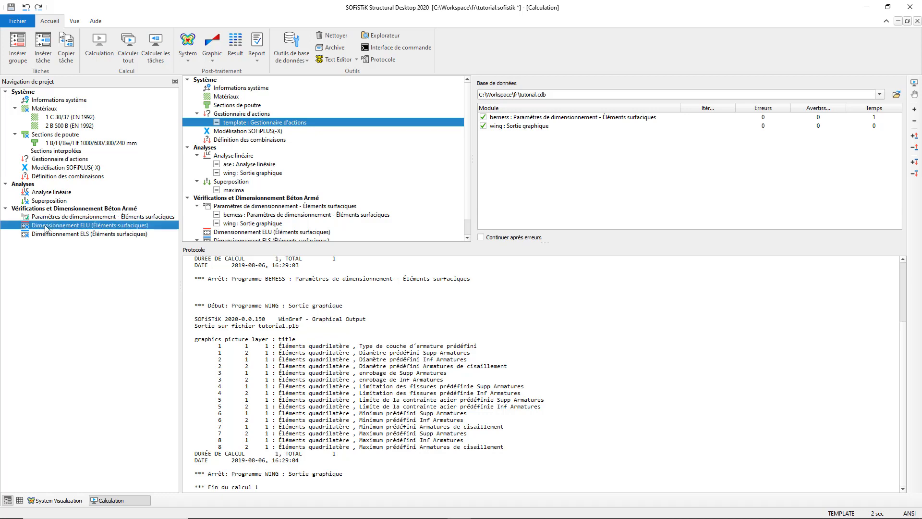
{"action": "double_click", "coordinate": [47, 227]}
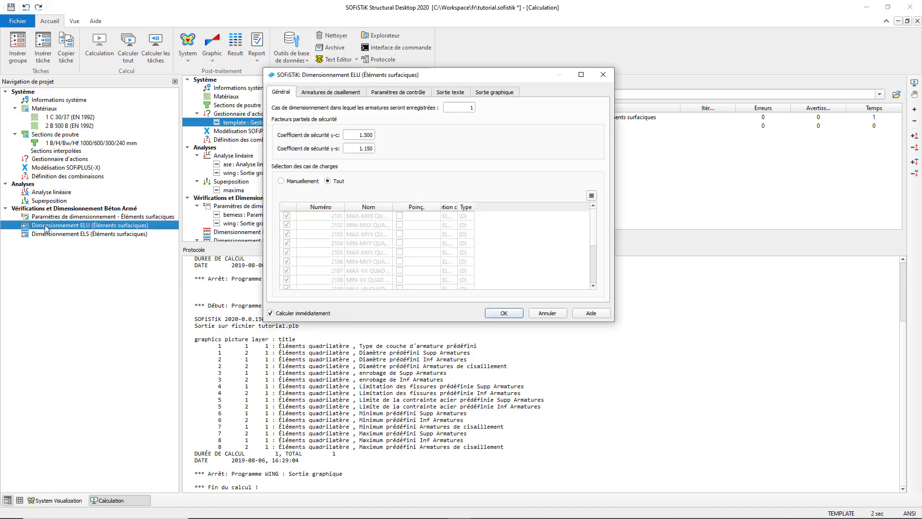
{"action": "double_click", "coordinate": [458, 207]}
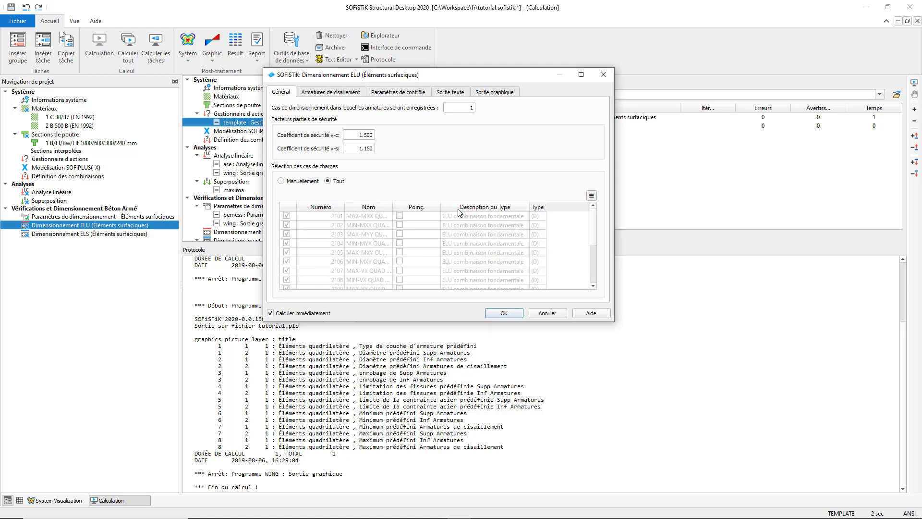
{"action": "double_click", "coordinate": [392, 208]}
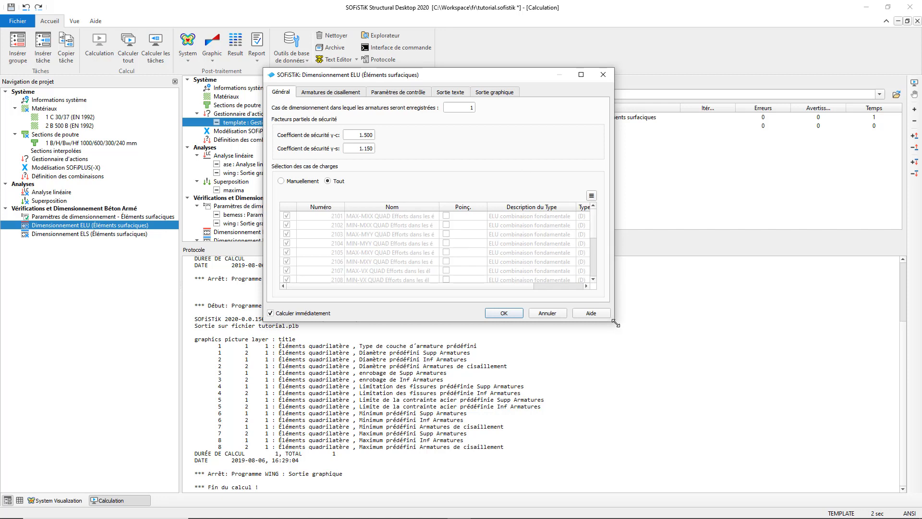
{"action": "left_click_drag", "start_coordinate": [616, 324], "coordinate": [642, 350]}
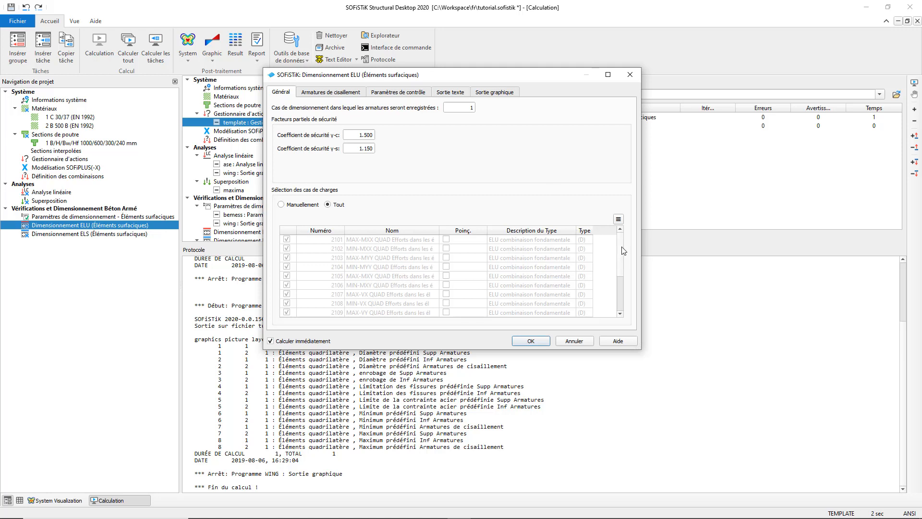
{"action": "left_click_drag", "start_coordinate": [623, 250], "coordinate": [622, 297]}
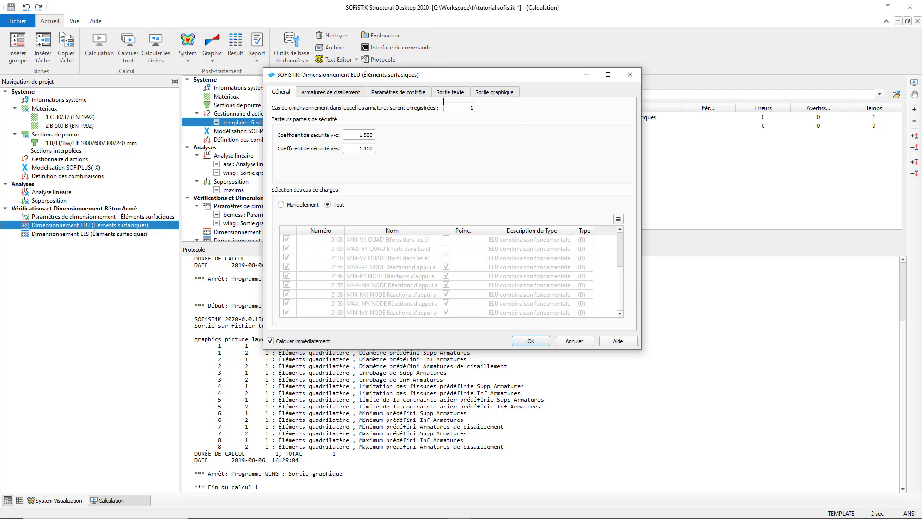
Review the shear reinforcement, control, text output and graphic output settings of the surface element ELU design, and calculate it immediately.
{"action": "left_click", "coordinate": [359, 92]}
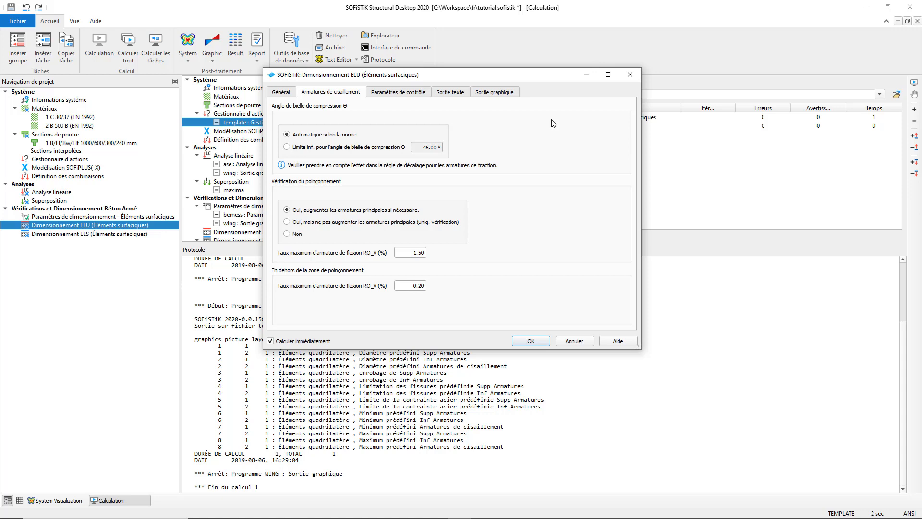
{"action": "left_click", "coordinate": [427, 93]}
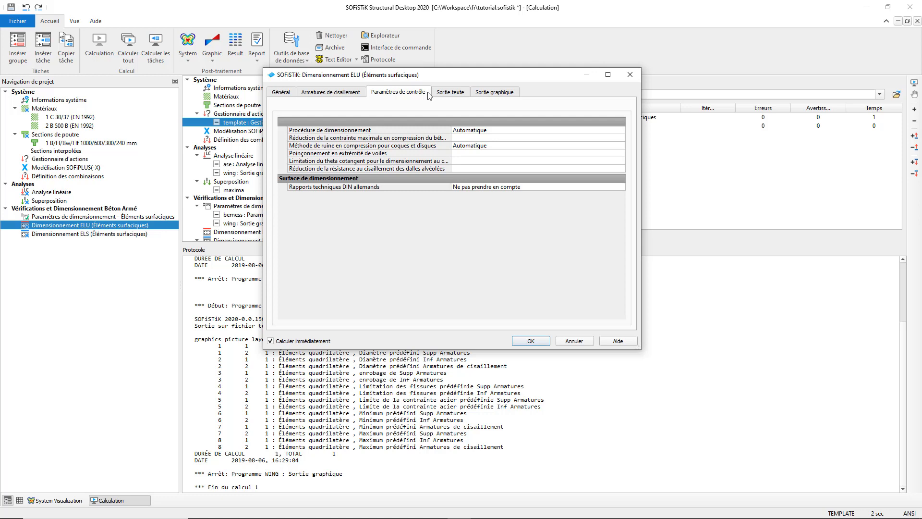
{"action": "left_click", "coordinate": [451, 93]}
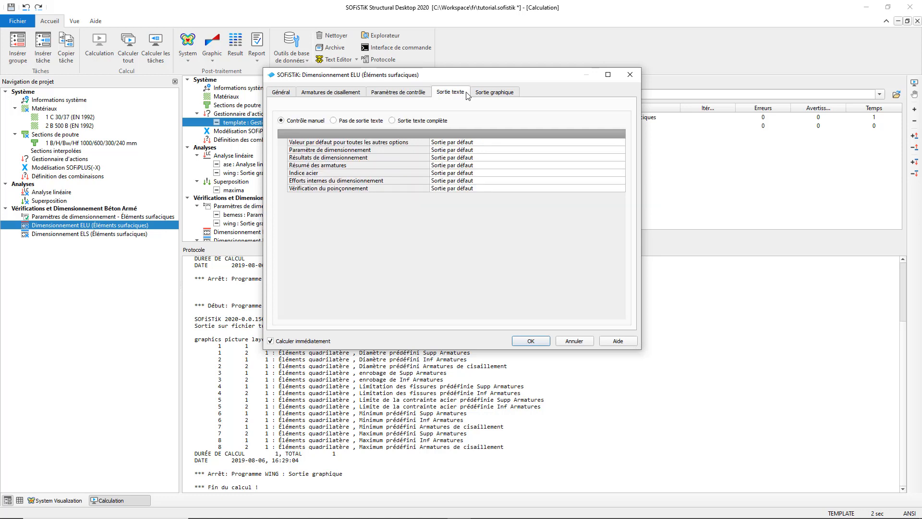
{"action": "left_click", "coordinate": [514, 93]}
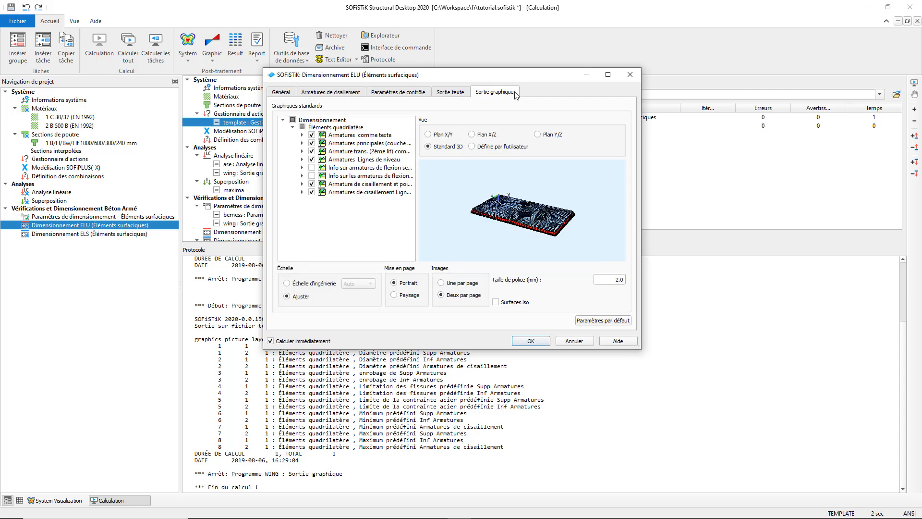
{"action": "left_click", "coordinate": [515, 341]}
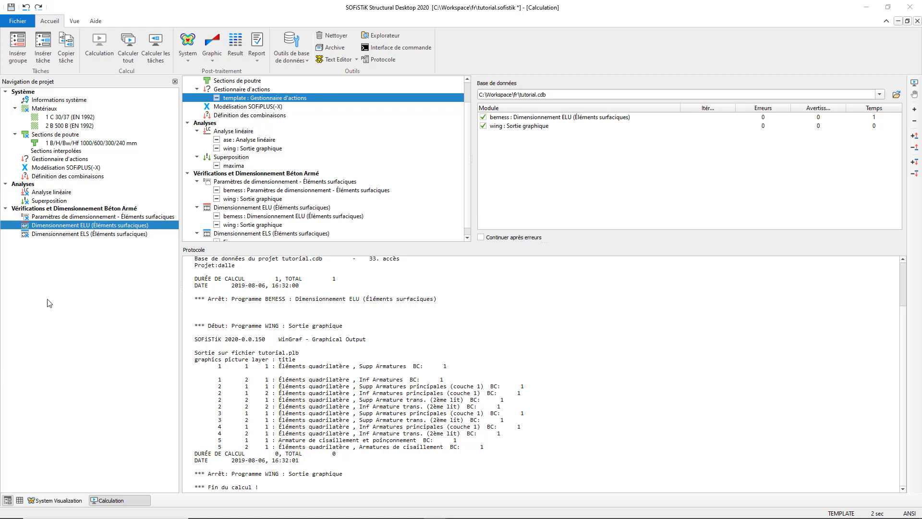
Open the Dimensionnement ELS (Éléments surfaciques) task and show its quasi-permanent load cases with full names and type descriptions.
{"action": "left_click", "coordinate": [139, 235]}
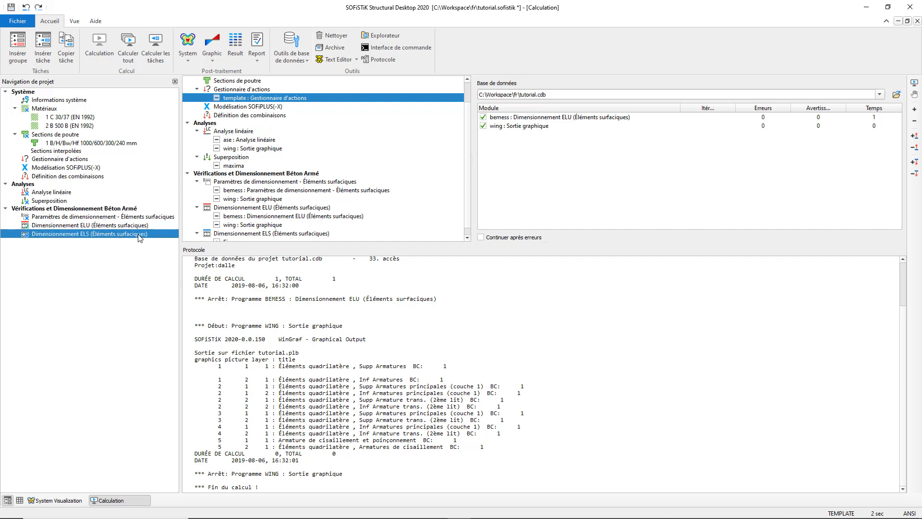
{"action": "double_click", "coordinate": [138, 236]}
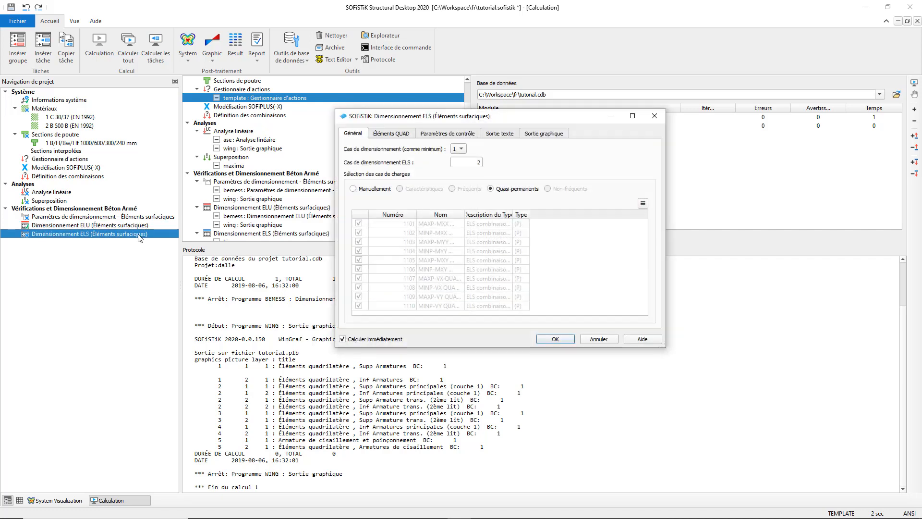
{"action": "double_click", "coordinate": [466, 211]}
{"action": "double_click", "coordinate": [556, 215]}
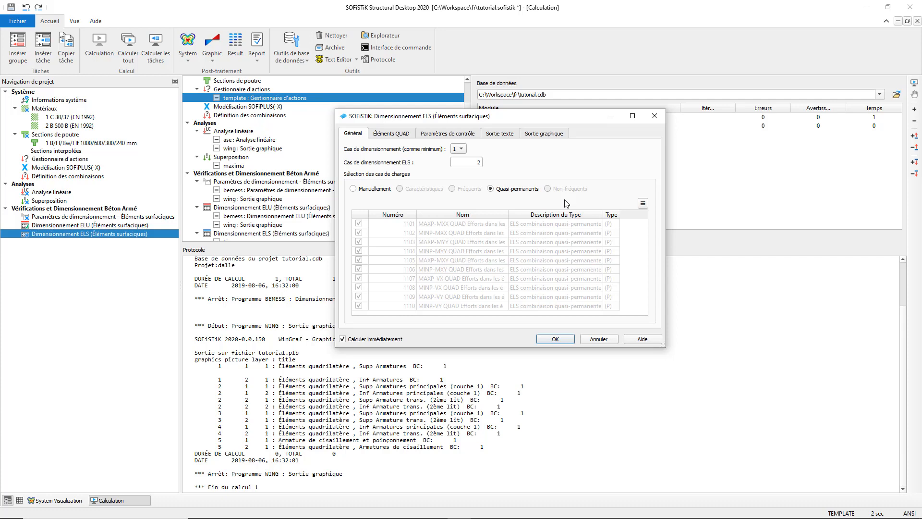
Review the crack width verification, control and output settings of the surface element ELS design, and calculate it immediately.
{"action": "left_click", "coordinate": [415, 135]}
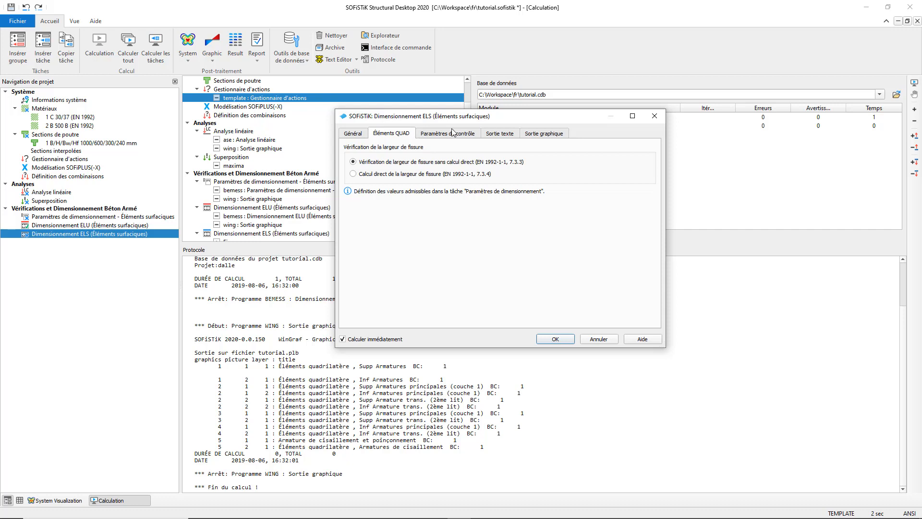
{"action": "left_click", "coordinate": [479, 134]}
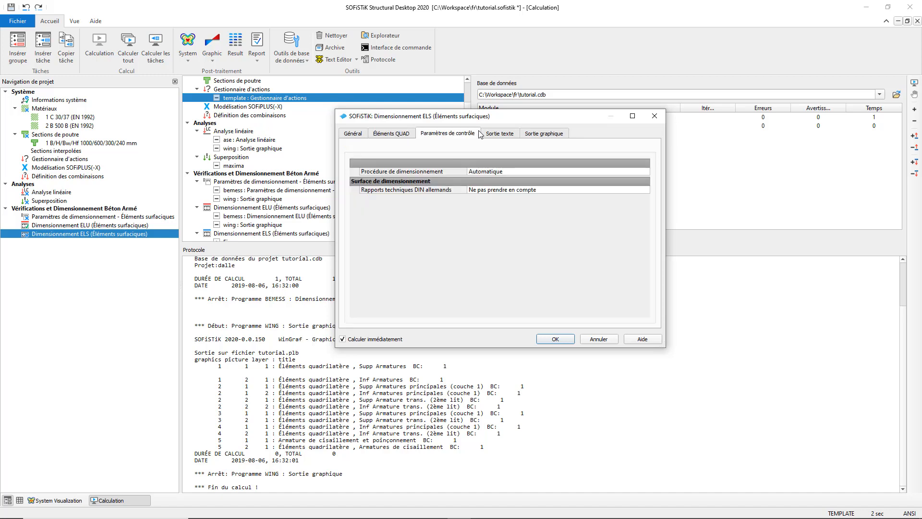
{"action": "left_click", "coordinate": [516, 135]}
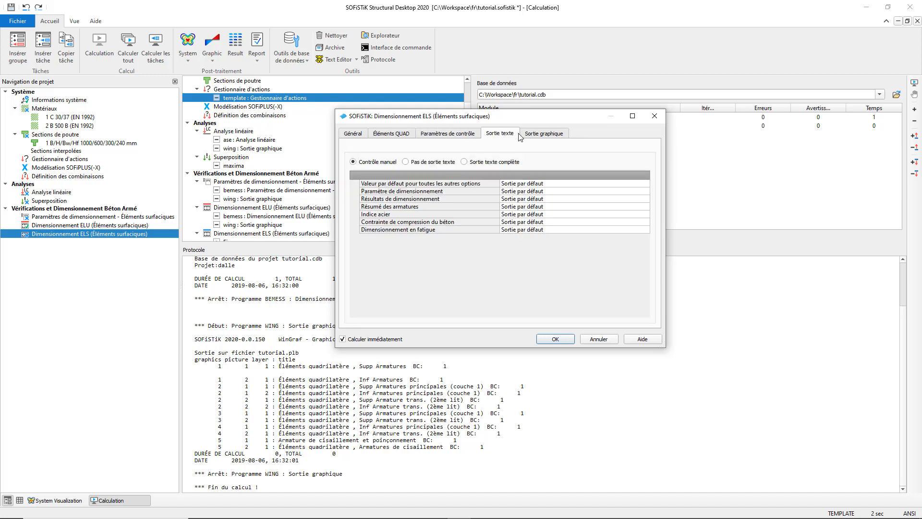
{"action": "left_click", "coordinate": [567, 138]}
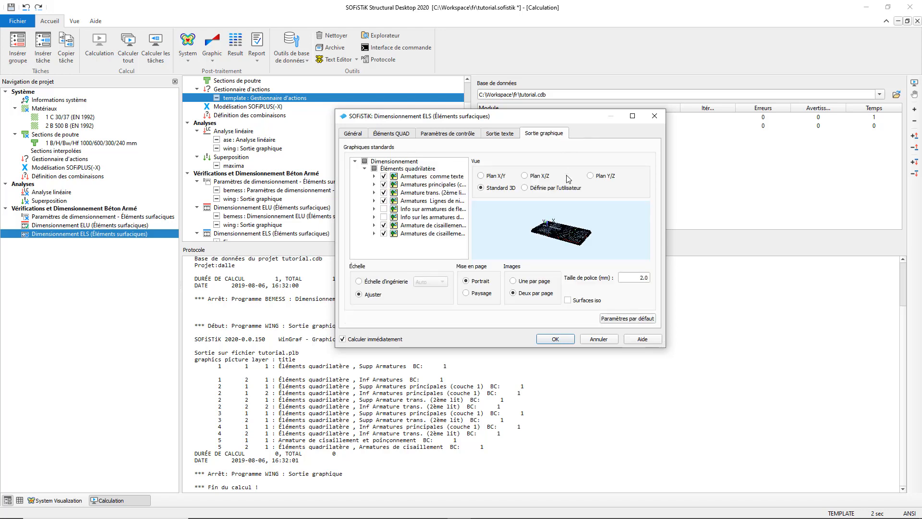
{"action": "left_click", "coordinate": [555, 339]}
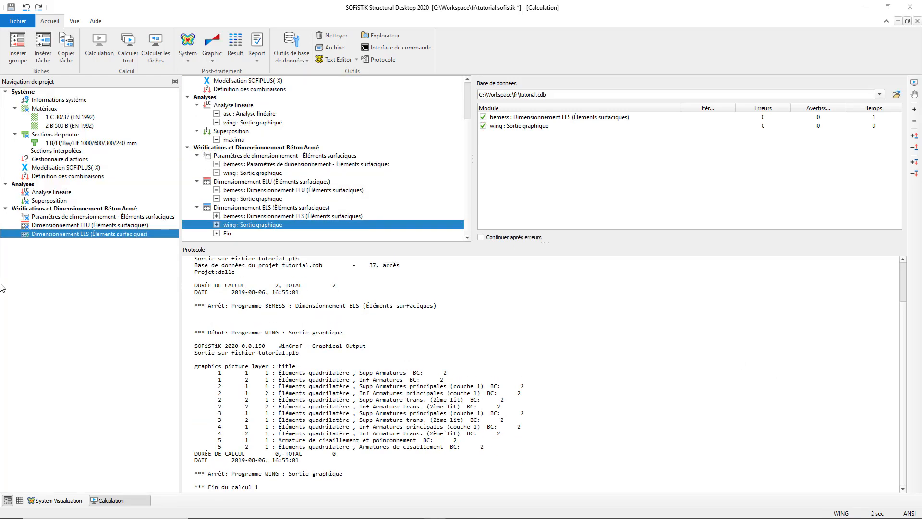
Insert a new group named Dimensionnement poutres after the Dimensionnement ELS (Éléments surfaciques) task in the project tree.
{"action": "right_click", "coordinate": [56, 268]}
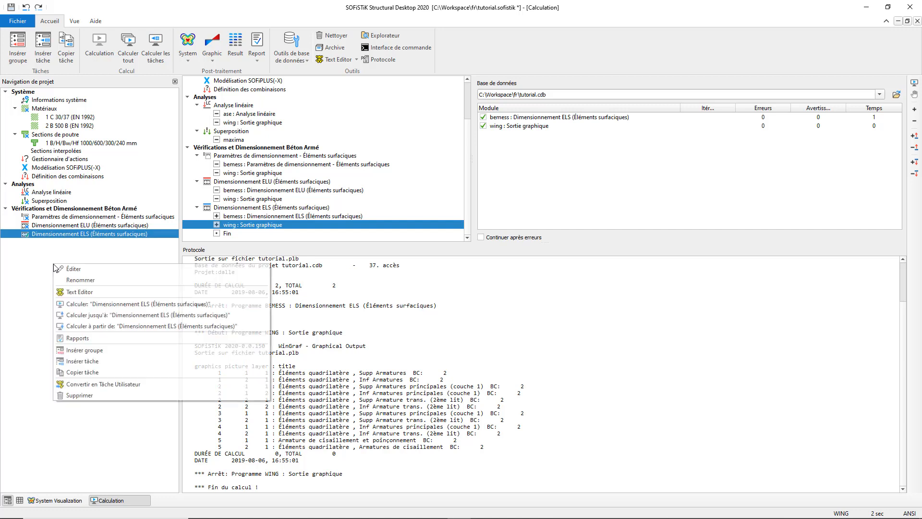
{"action": "left_click", "coordinate": [124, 350]}
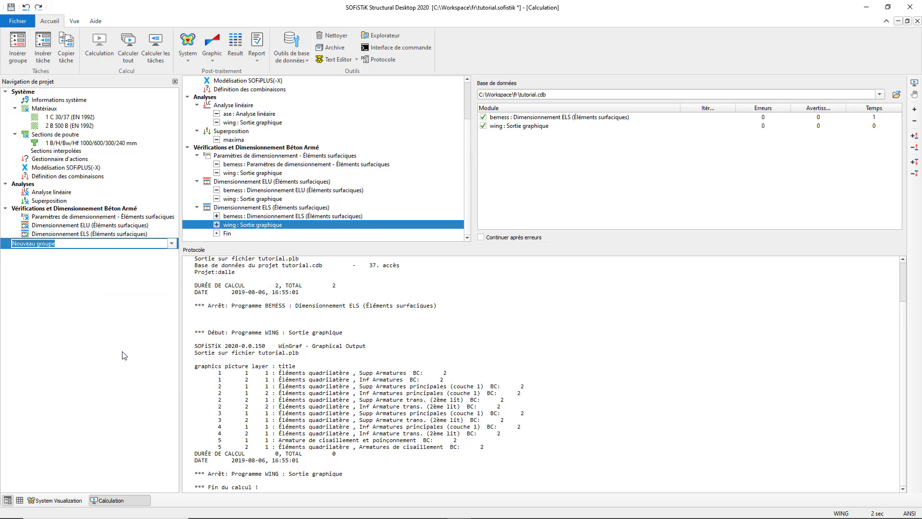
{"action": "type", "text": "Dimensionnement "}
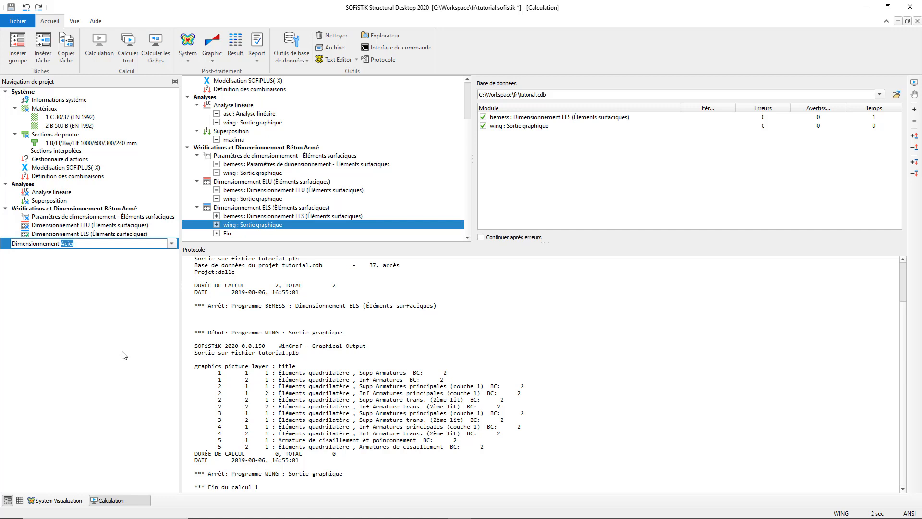
{"action": "type", "text": " poutres"}
{"action": "key", "text": "Return"}
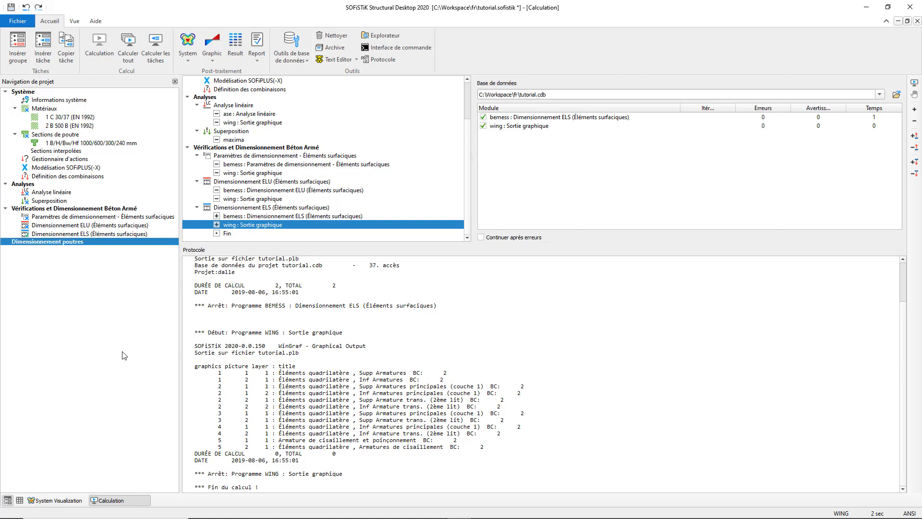
Insert a Dimensionnement ELU (Poutres) task in the Dimensionnement poutres group.
{"action": "right_click", "coordinate": [107, 314]}
{"action": "left_click", "coordinate": [154, 392]}
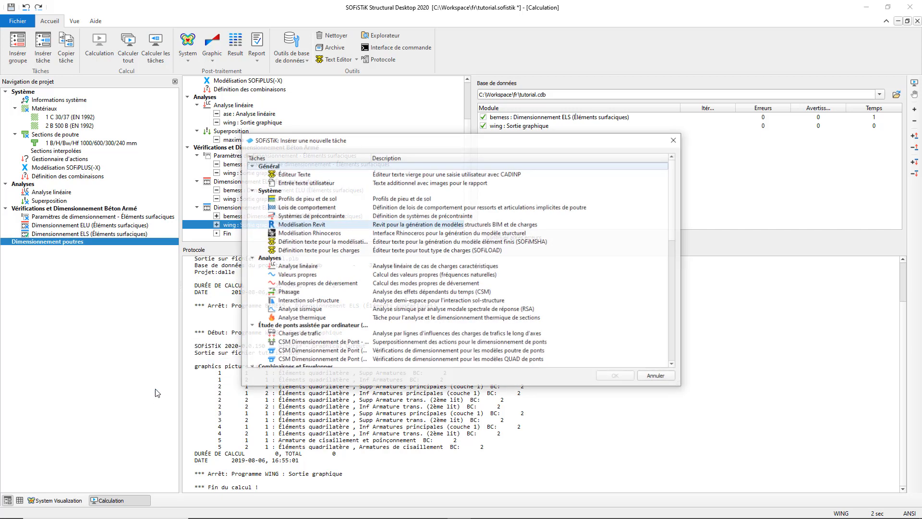
{"action": "scroll", "coordinate": [369, 262], "scroll_direction": "down", "scroll_amount": 10}
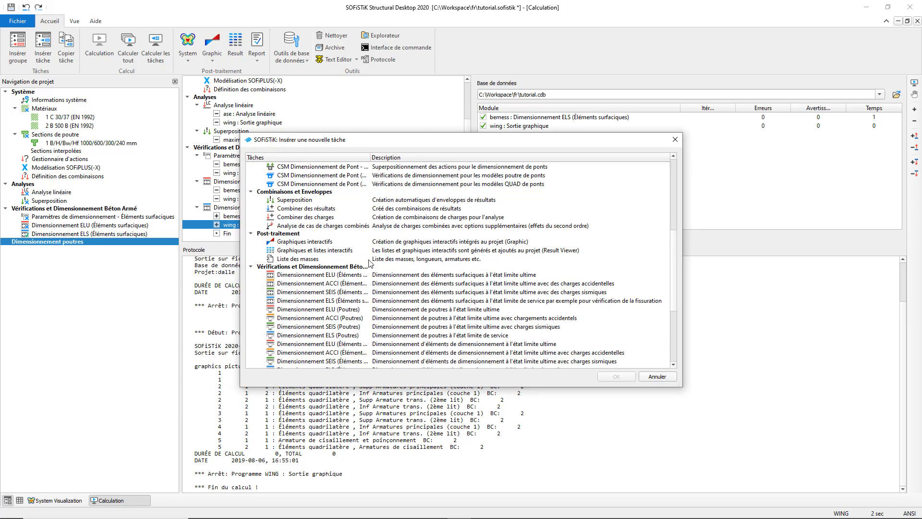
{"action": "left_click", "coordinate": [340, 310]}
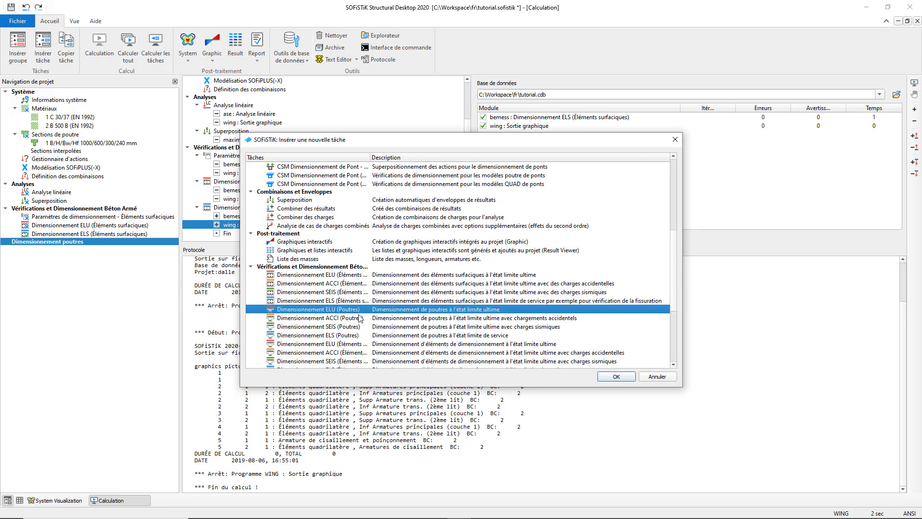
{"action": "left_click", "coordinate": [606, 377]}
Insert a Dimensionnement ELS (Poutres) task after the beam ELU design task.
{"action": "right_click", "coordinate": [58, 299]}
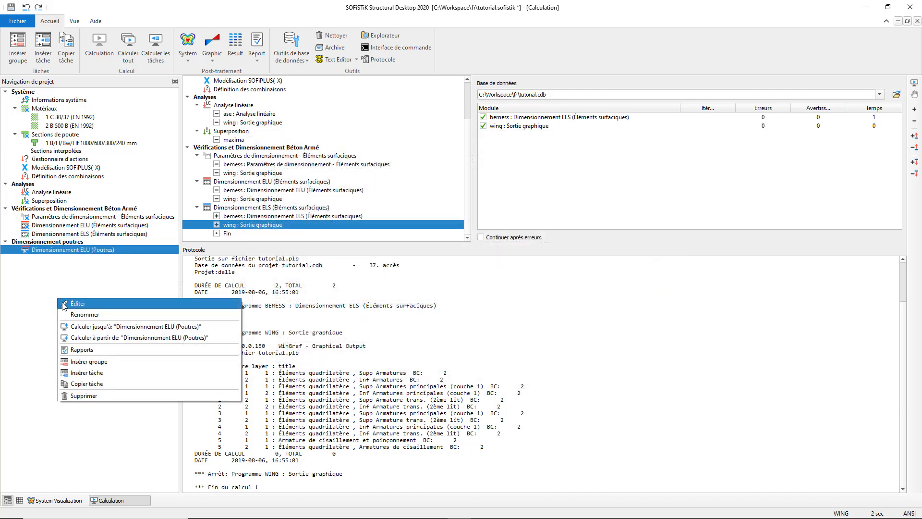
{"action": "left_click", "coordinate": [89, 373]}
{"action": "scroll", "coordinate": [341, 312], "scroll_direction": "down", "scroll_amount": 10}
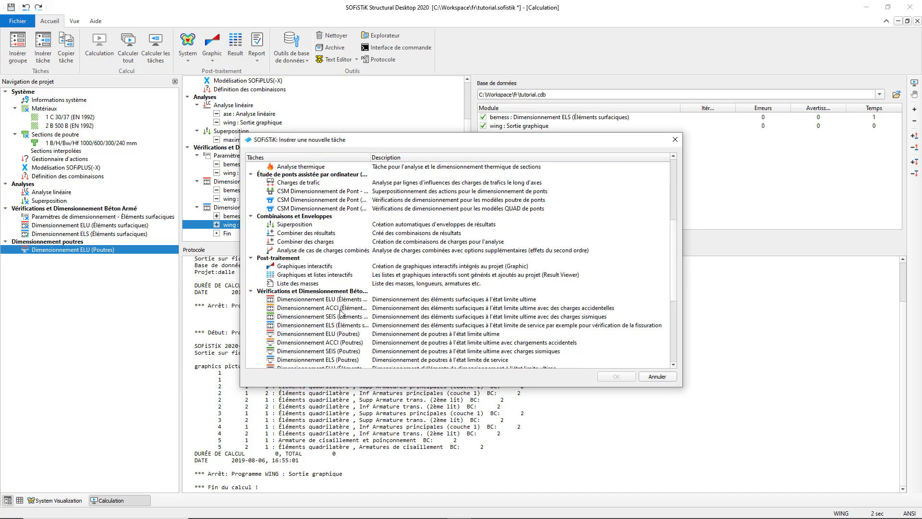
{"action": "scroll", "coordinate": [341, 312], "scroll_direction": "down", "scroll_amount": 1}
{"action": "left_click", "coordinate": [343, 335]}
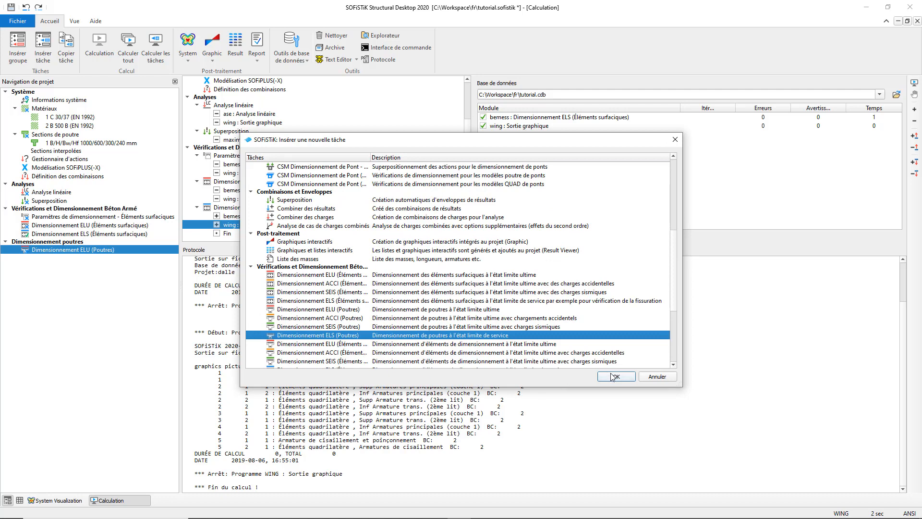
{"action": "left_click", "coordinate": [613, 377]}
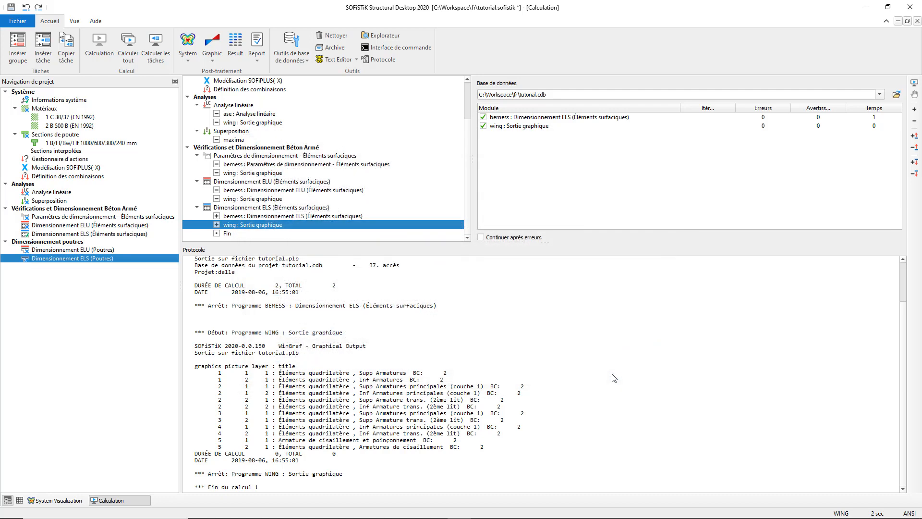
Calculate the Dimensionnement ELU (Poutres) and Dimensionnement ELS (Poutres) tasks immediately with their default settings.
{"action": "double_click", "coordinate": [71, 250]}
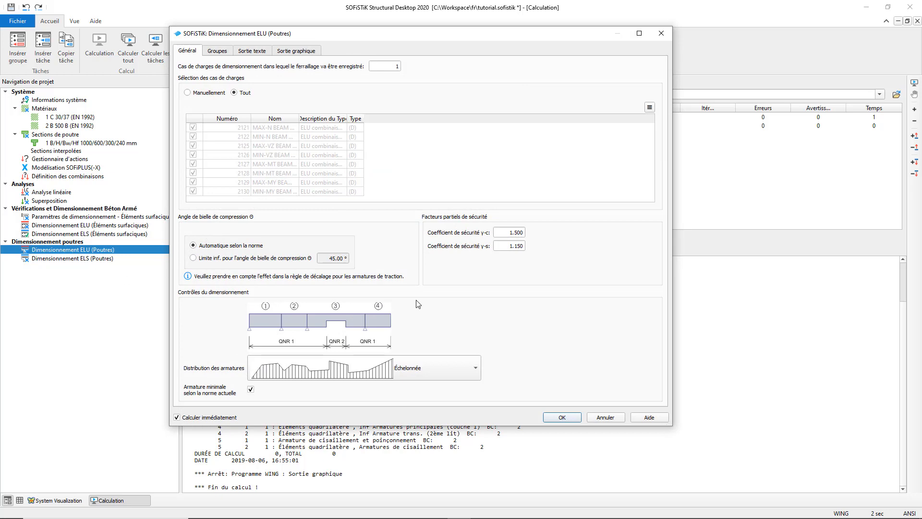
{"action": "left_click", "coordinate": [561, 417]}
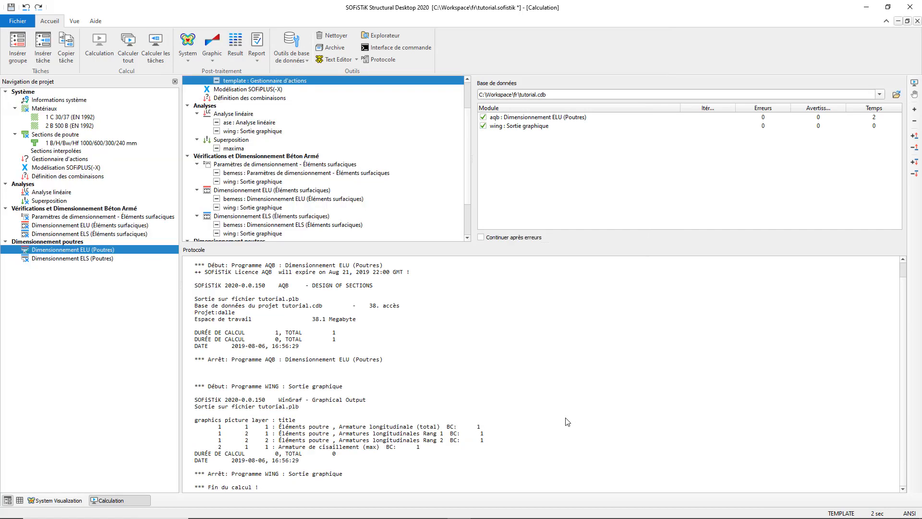
{"action": "left_click", "coordinate": [66, 261]}
{"action": "double_click", "coordinate": [66, 262]}
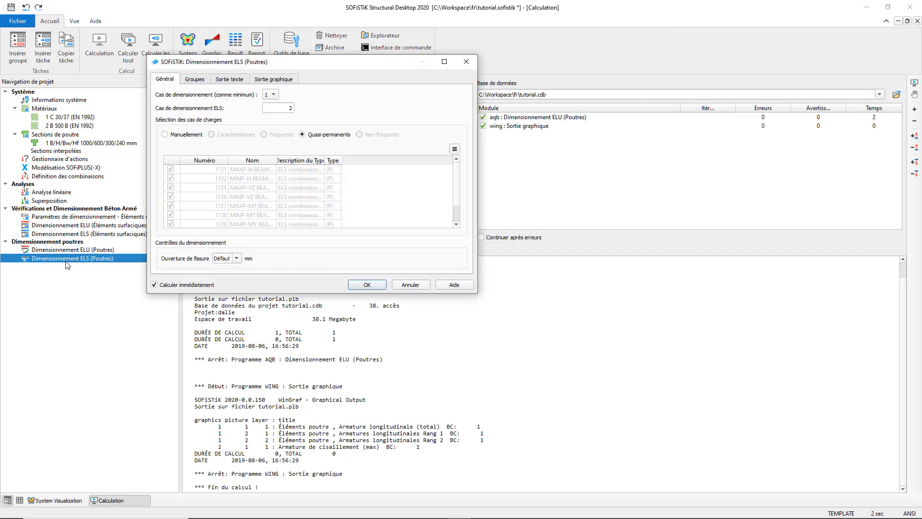
{"action": "left_click", "coordinate": [359, 286]}
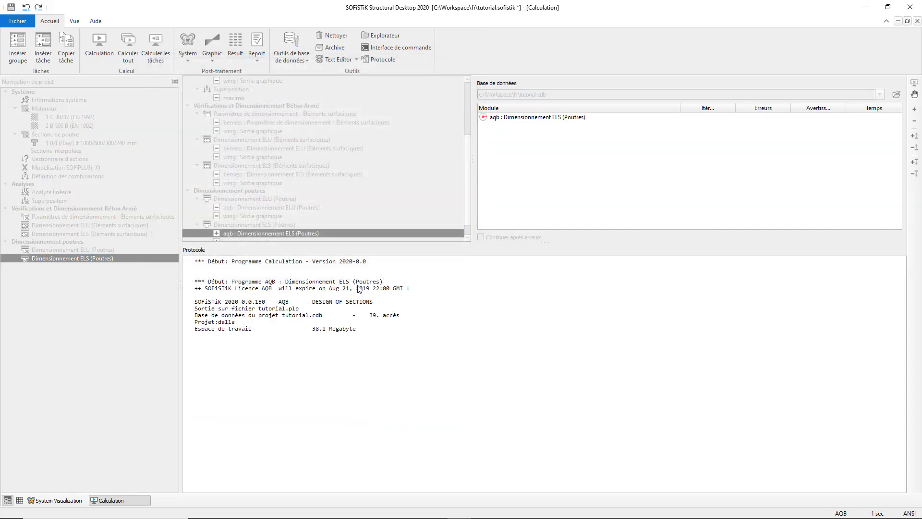